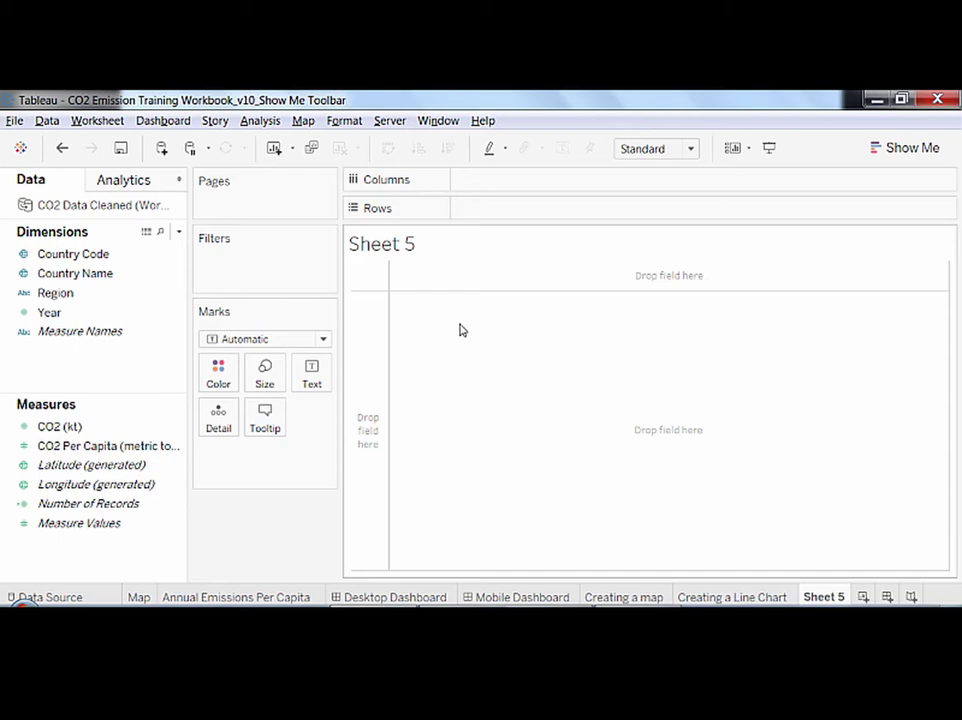
Put Region on Rows and CO2 (kt) on Columns for horizontal bars per region
left_click(76, 296)
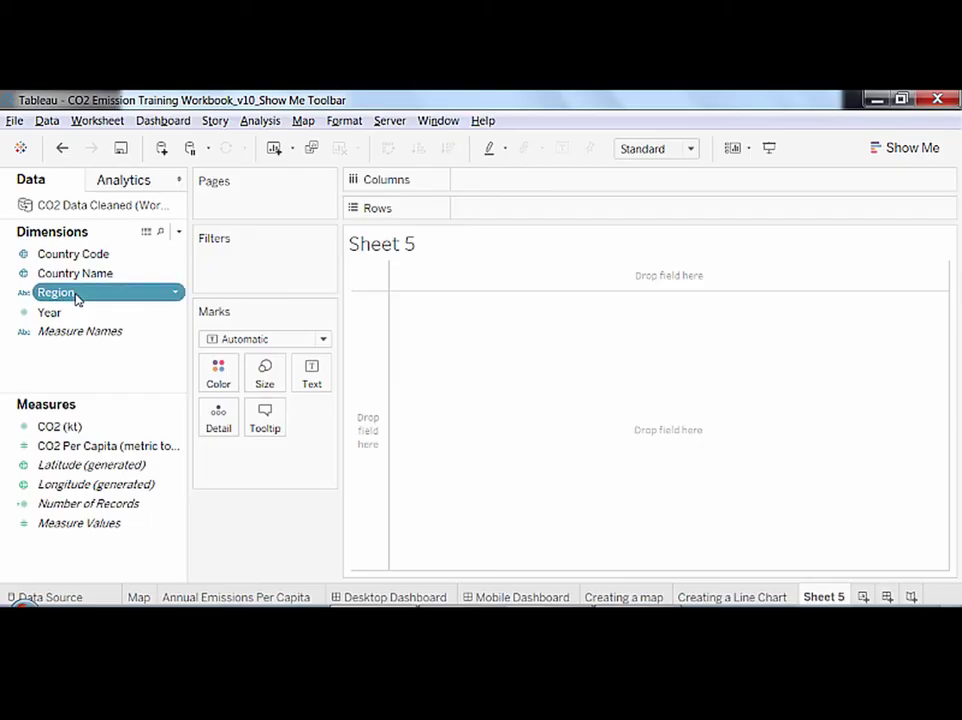
left_click_drag(76, 296, 487, 214)
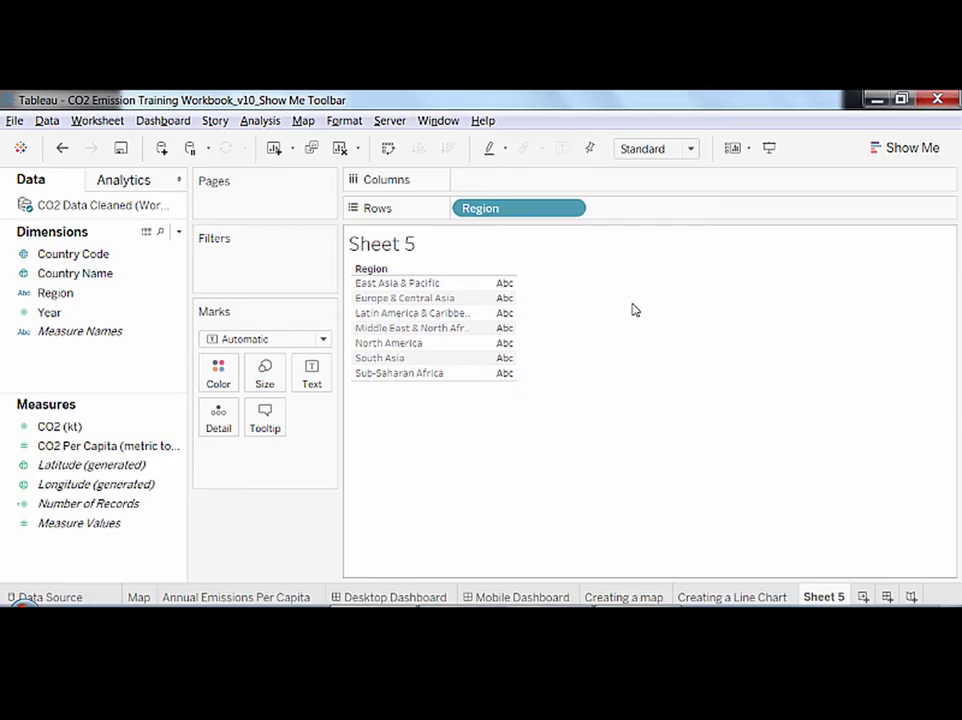
left_click(432, 285)
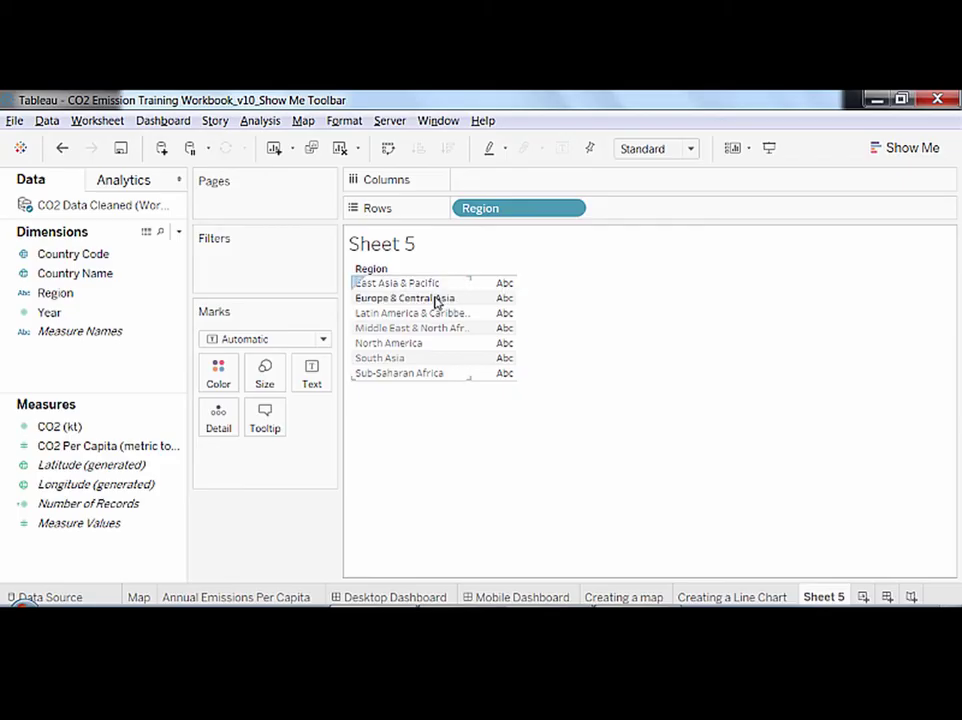
left_click(640, 313)
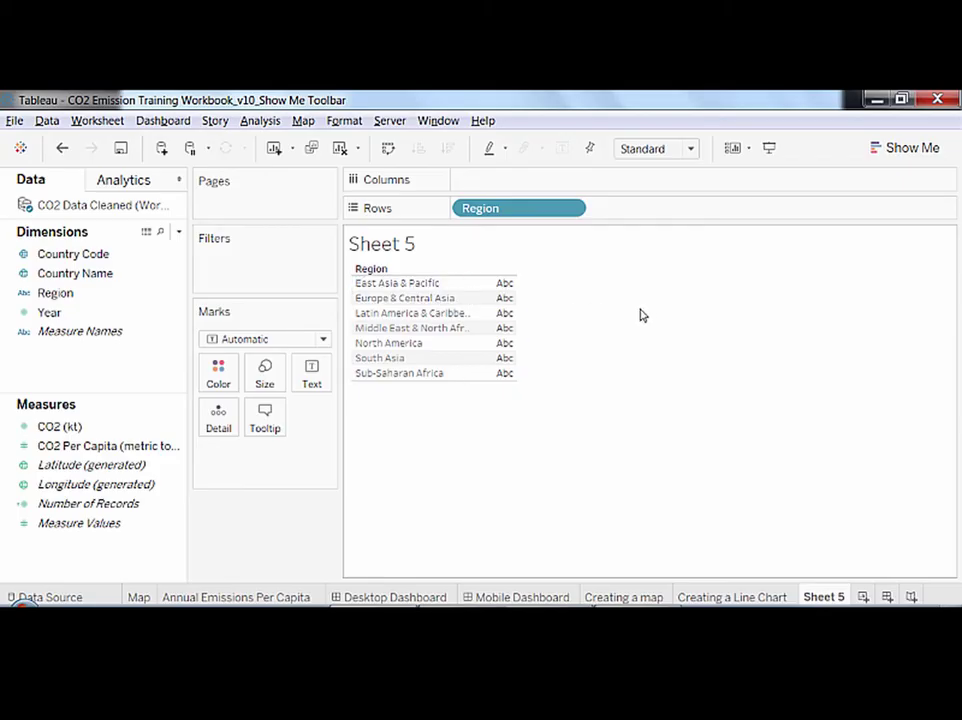
left_click(55, 430)
left_click_drag(55, 430, 467, 191)
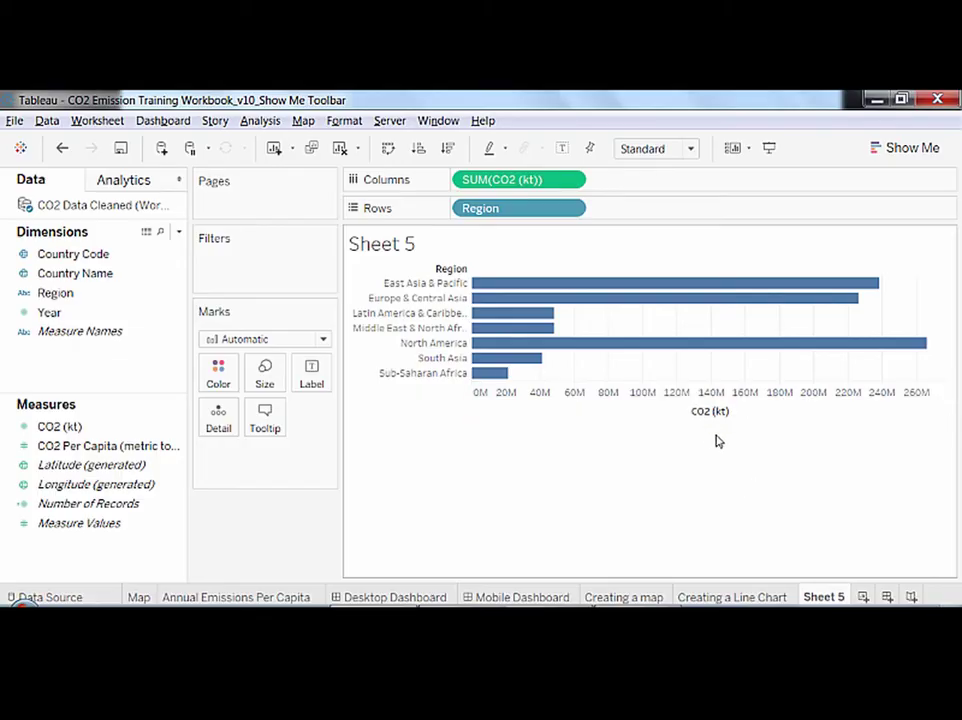
Rename the Sheet 5 tab to 'Test 1'
double_click(824, 598)
type("Test 1")
key("Return")
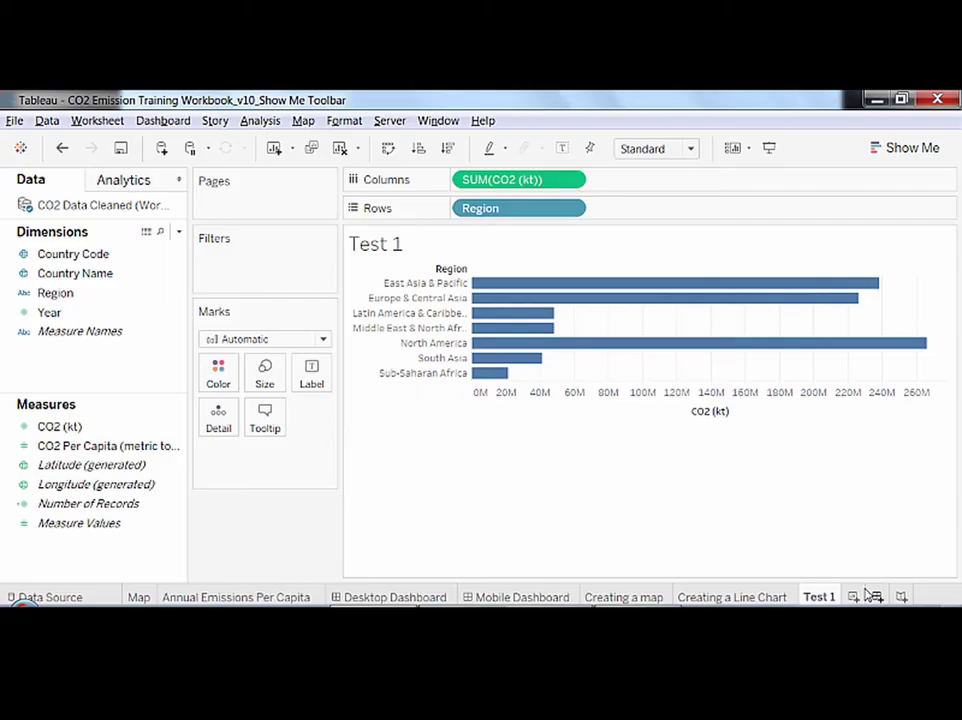
Add a new worksheet named 'Test 2' with Year on the Rows shelf
left_click(853, 597)
double_click(857, 596)
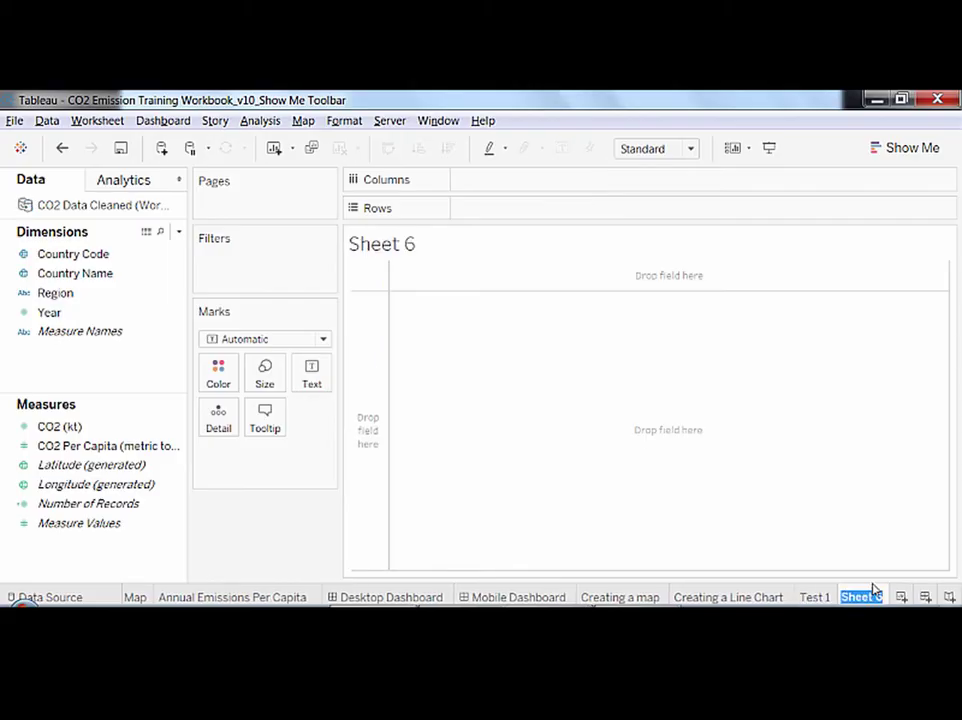
type("Test 2")
key("Return")
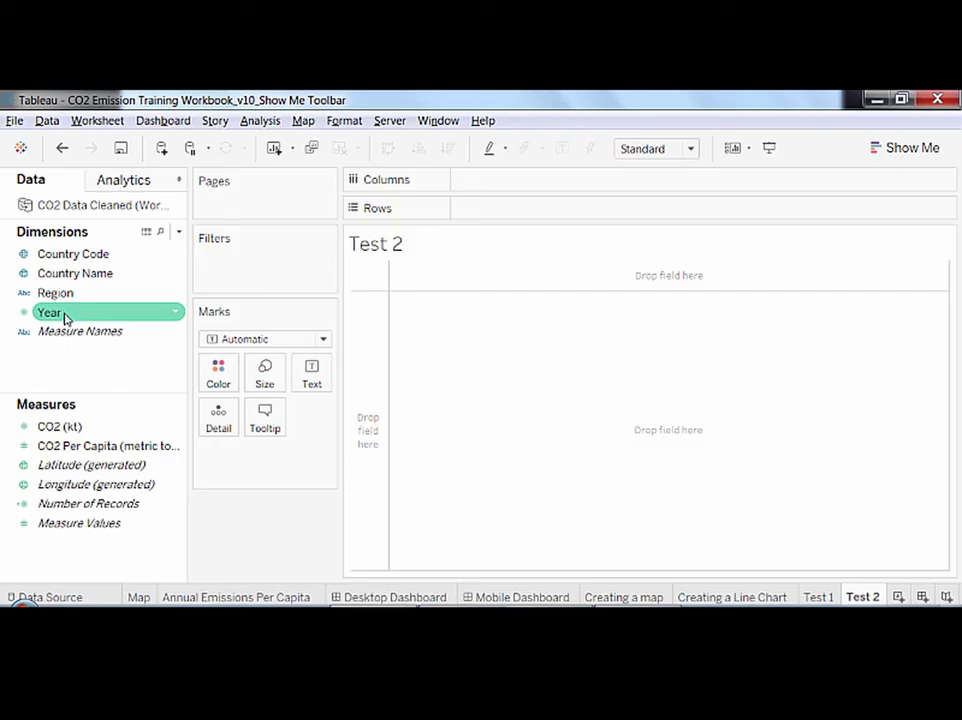
left_click_drag(157, 305, 460, 220)
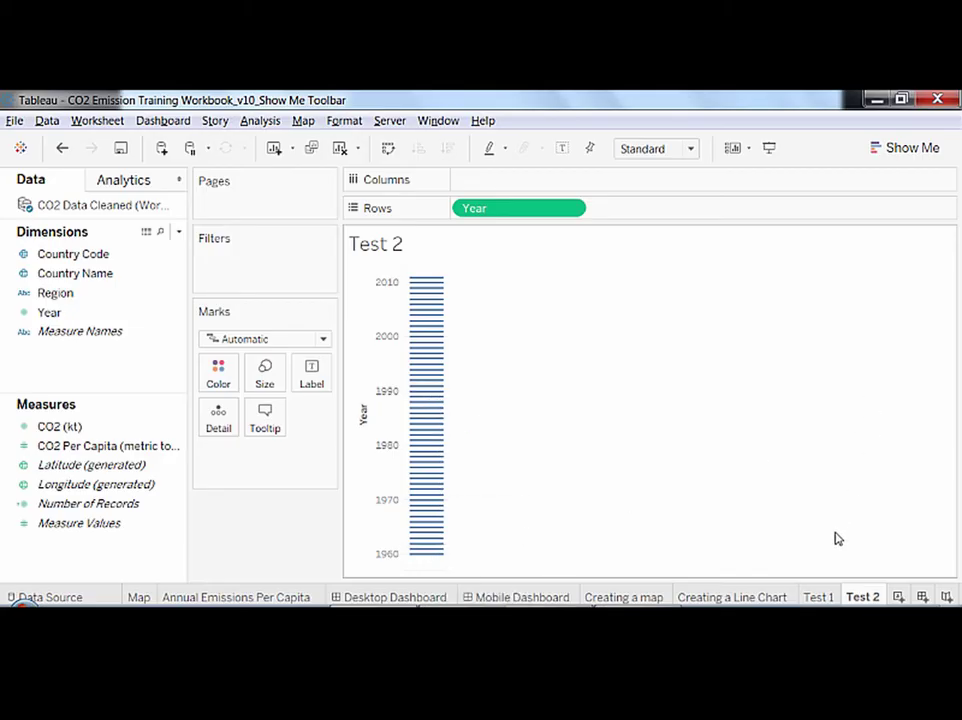
left_click(818, 597)
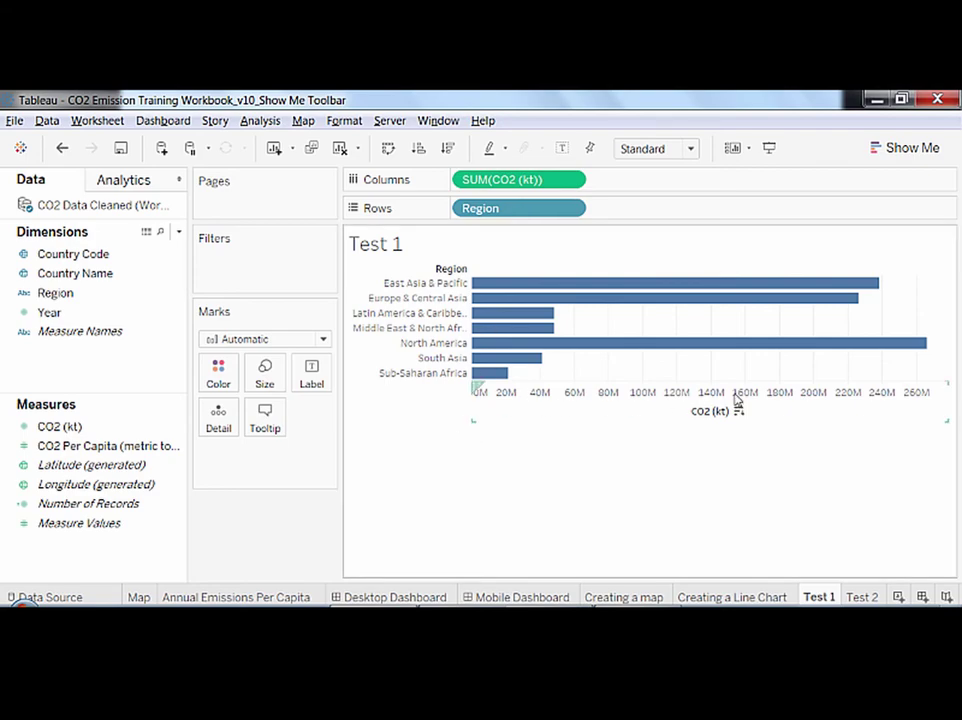
left_click(105, 427)
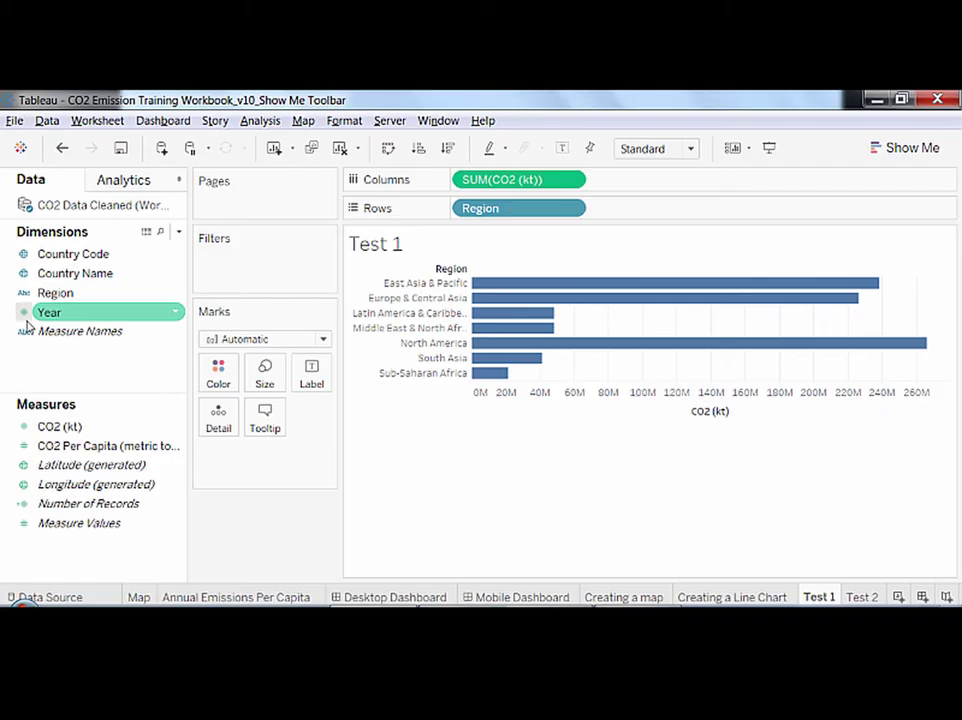
left_click(860, 597)
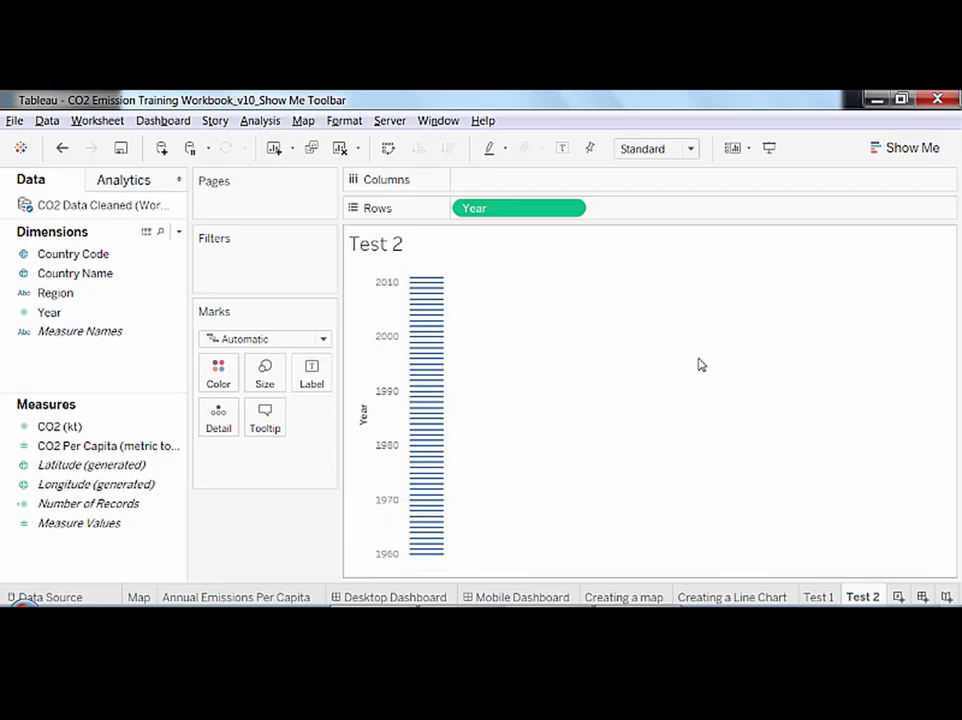
Set the Year pill to Discrete, then delete the Test 1 and Test 2 sheets
left_click(572, 210)
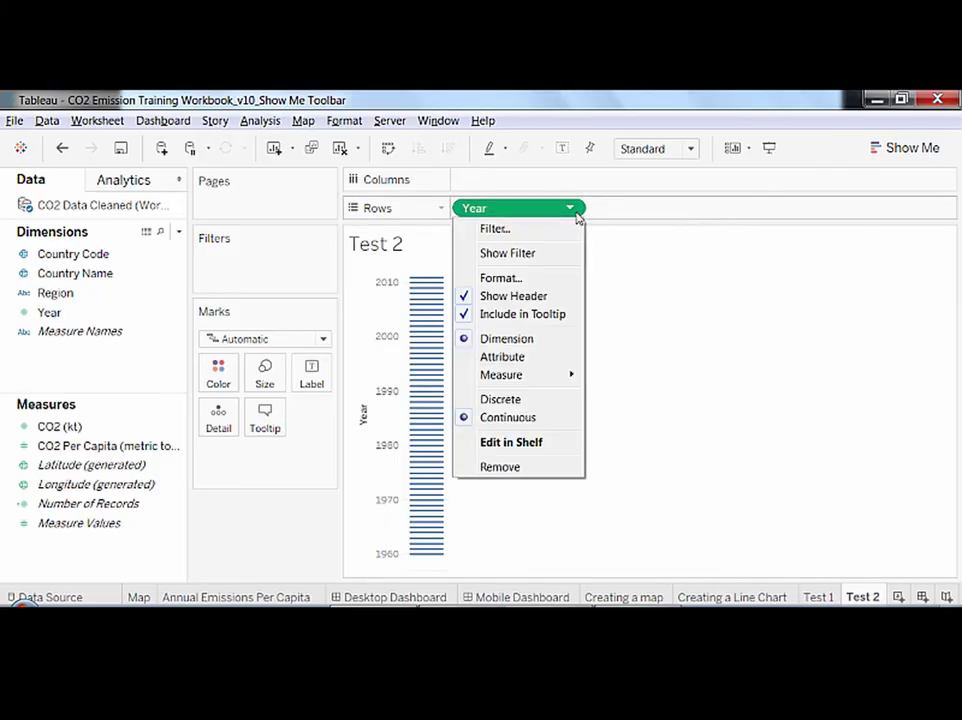
left_click(535, 406)
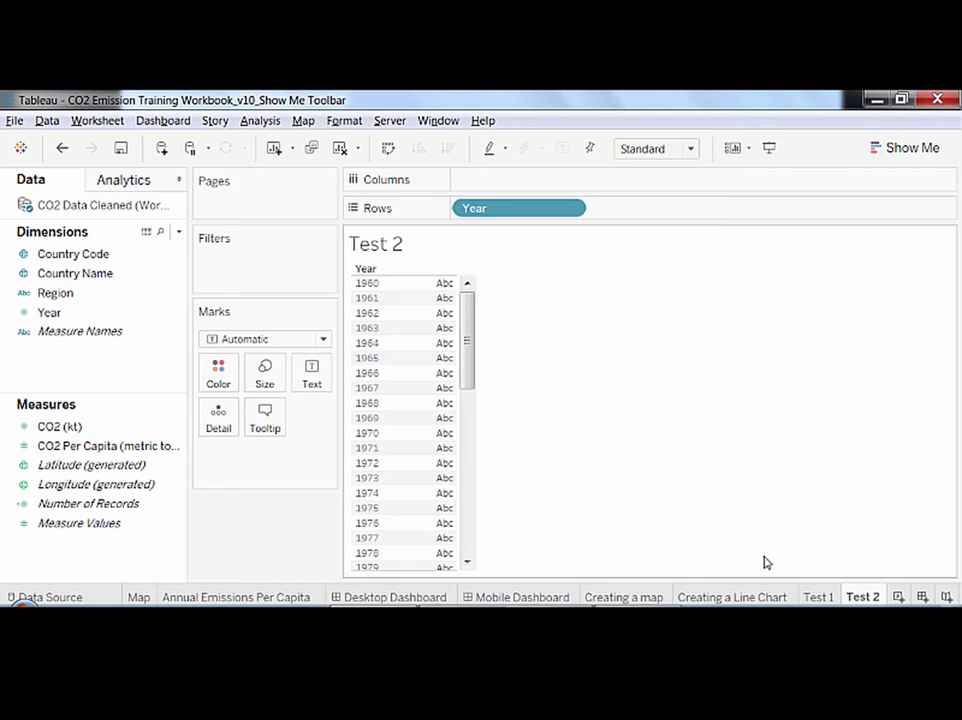
right_click(818, 596)
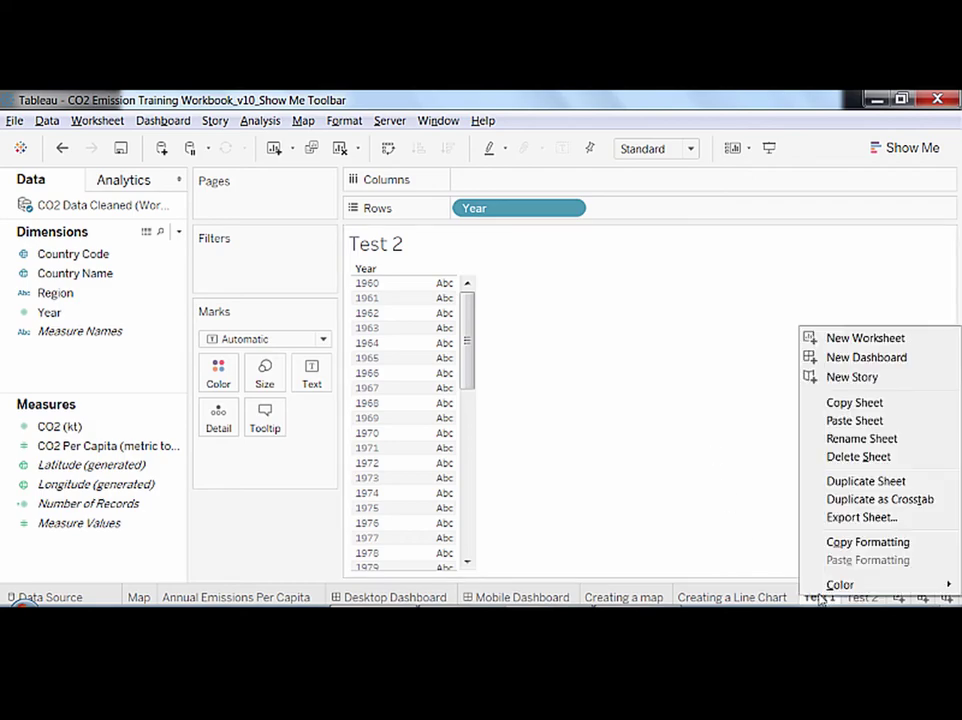
left_click(840, 456)
right_click(820, 597)
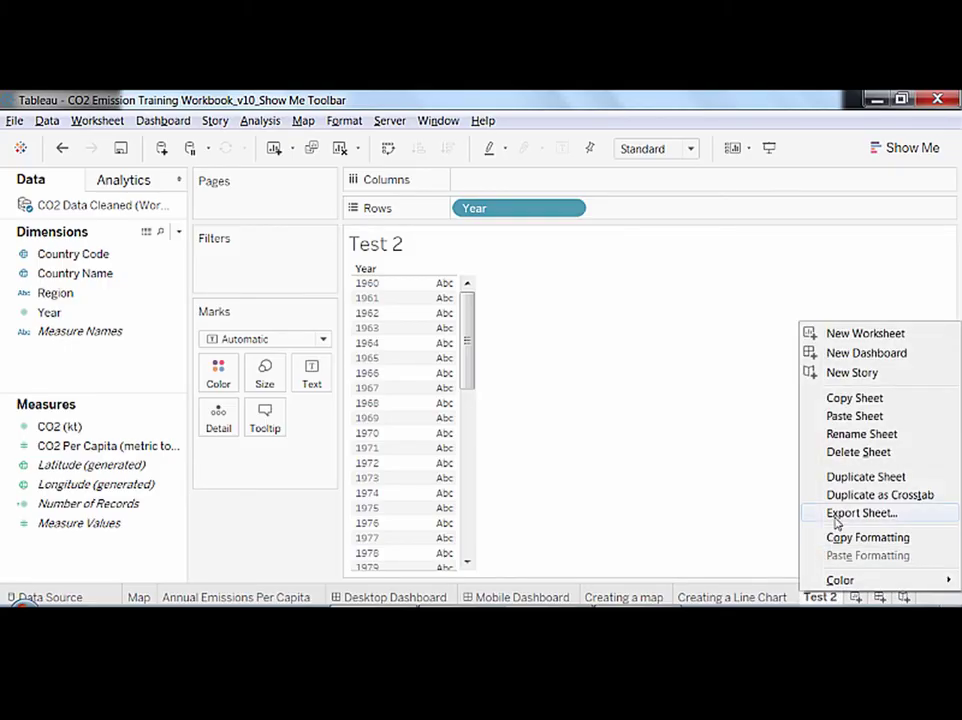
left_click(842, 452)
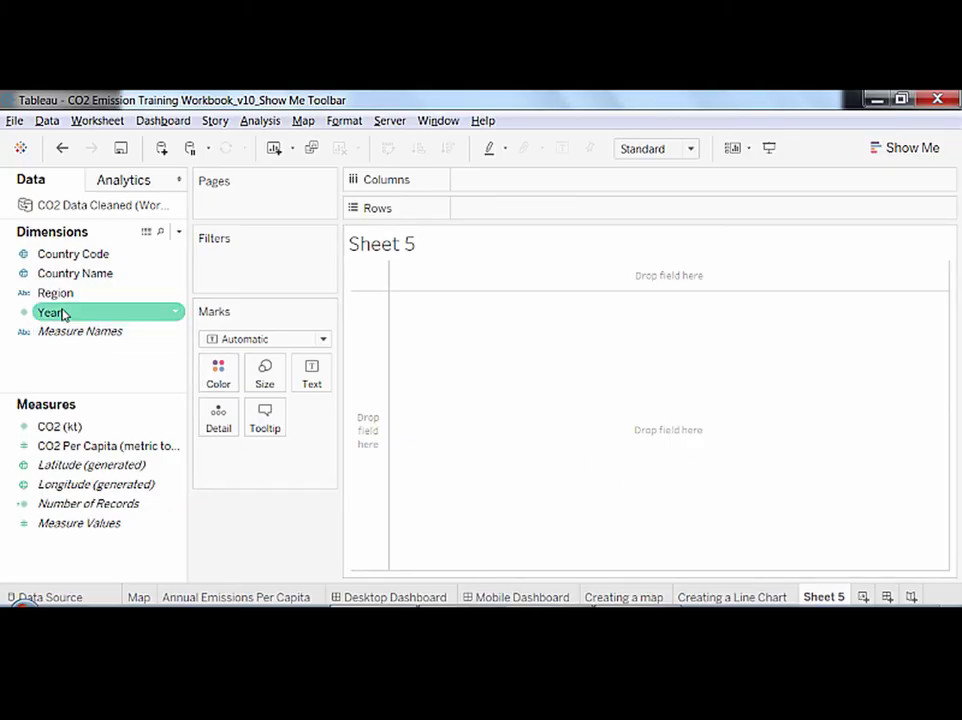
Put Year on Columns and CO2 Per Capita on Rows for a 1960–2010 line
left_click_drag(63, 315, 496, 187)
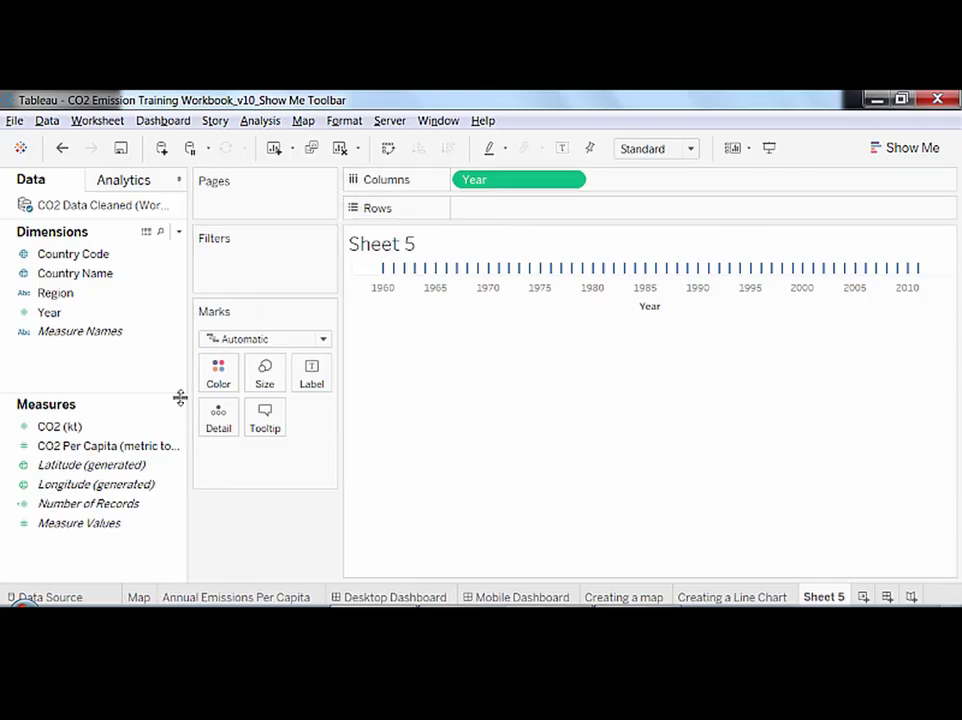
left_click_drag(140, 446, 555, 215)
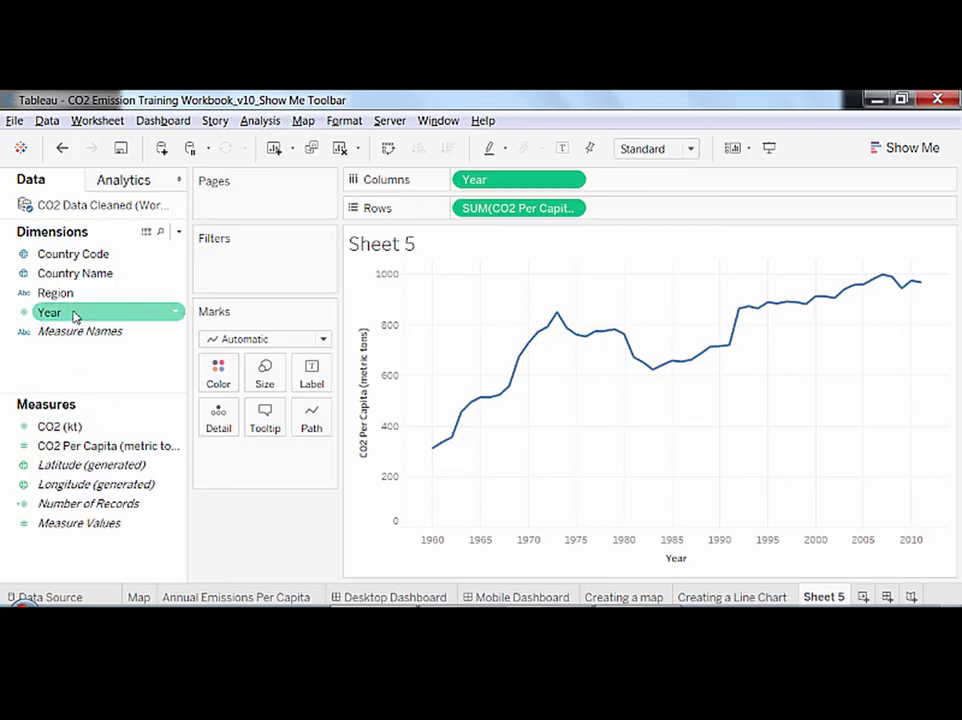
Add Country Name to Detail for one line per country, and Region to Tooltip
left_click(79, 276)
mouse_move(81, 279)
left_mouse_down()
mouse_move(193, 369)
mouse_move(210, 423)
mouse_move(222, 424)
left_mouse_up()
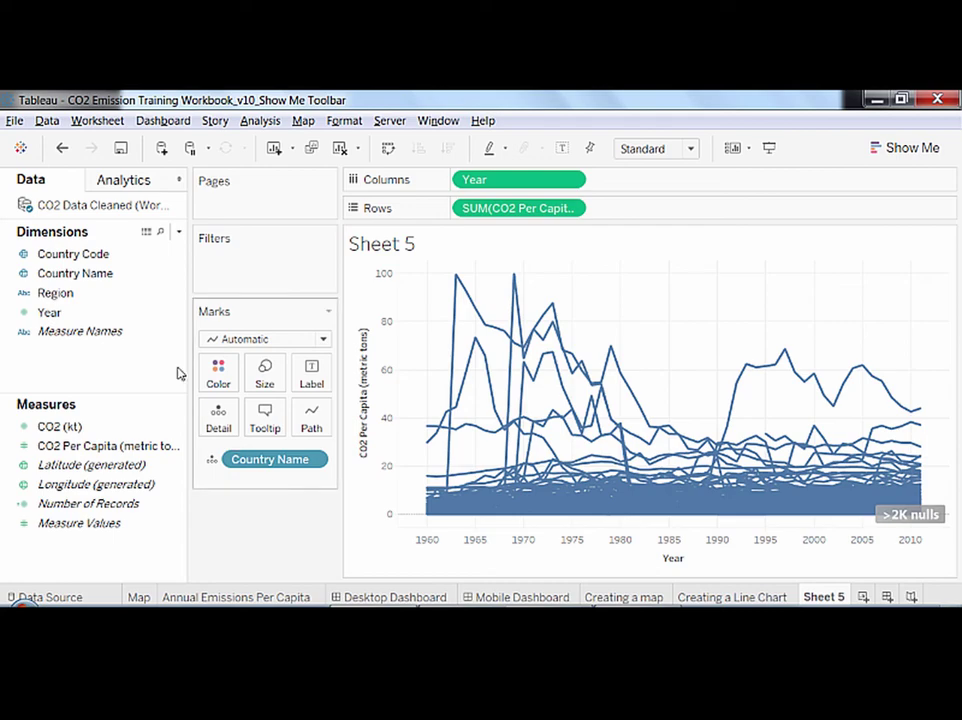
left_click_drag(64, 293, 270, 422)
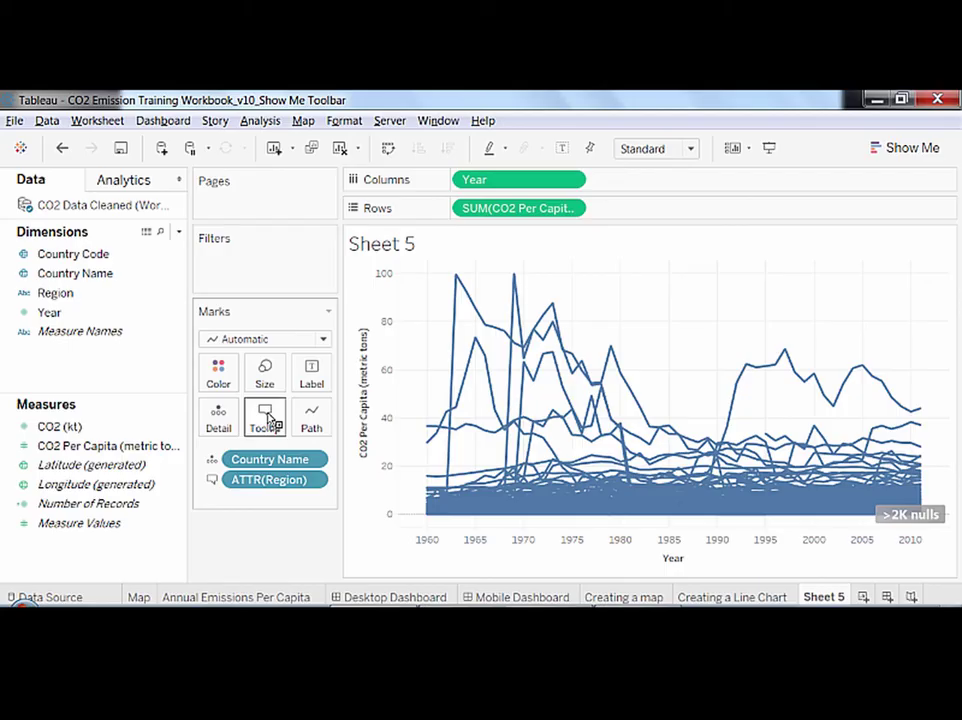
Edit the tooltip so Region sits beside Country Name on the first line
left_click(266, 420)
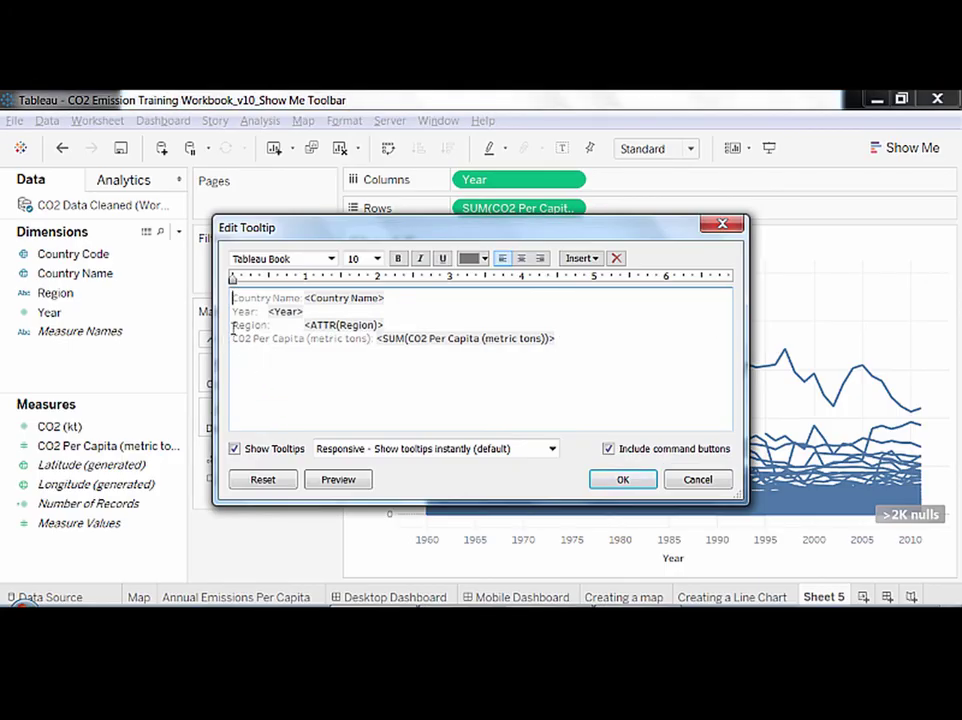
left_click_drag(233, 325, 404, 307)
left_click(384, 299)
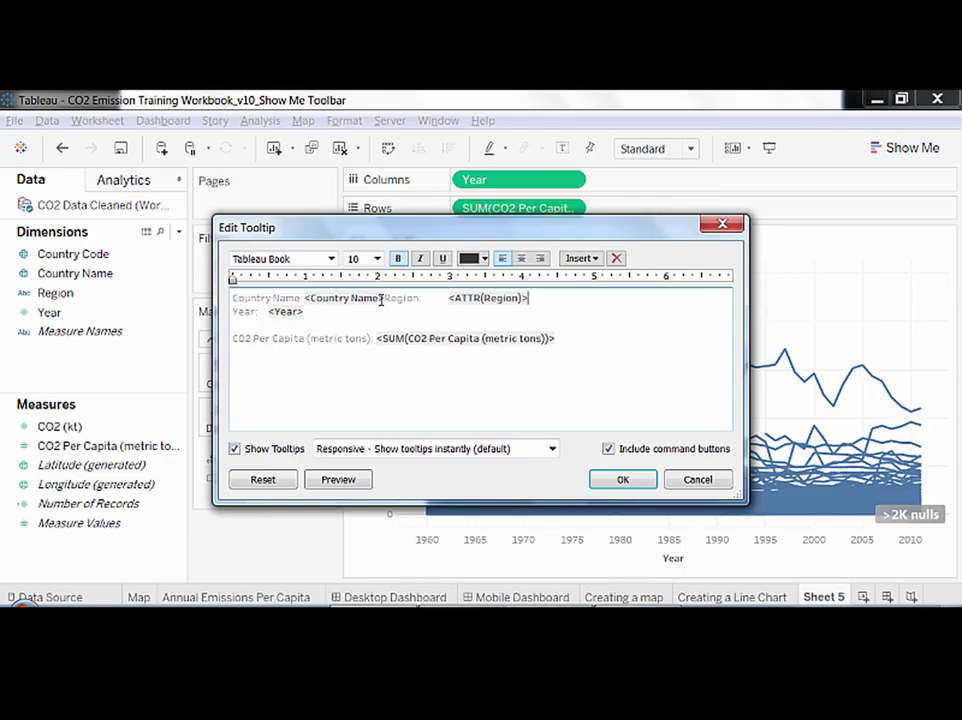
left_click(620, 481)
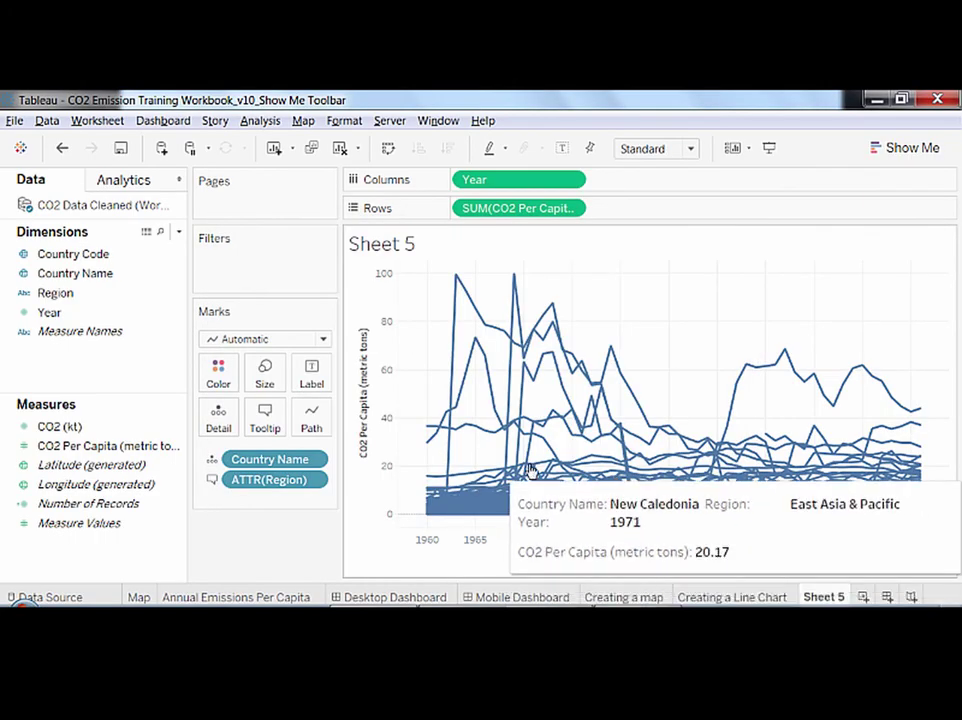
Change the mark type to Square, then switch to the slide show's next-video card
mouse_move(530, 470)
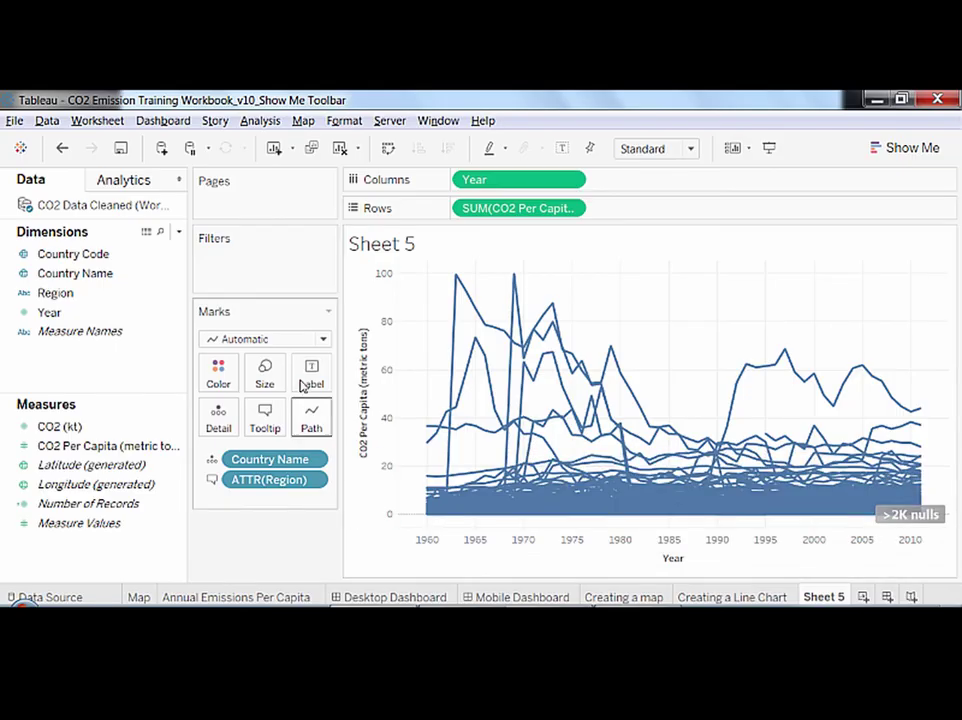
left_click(323, 337)
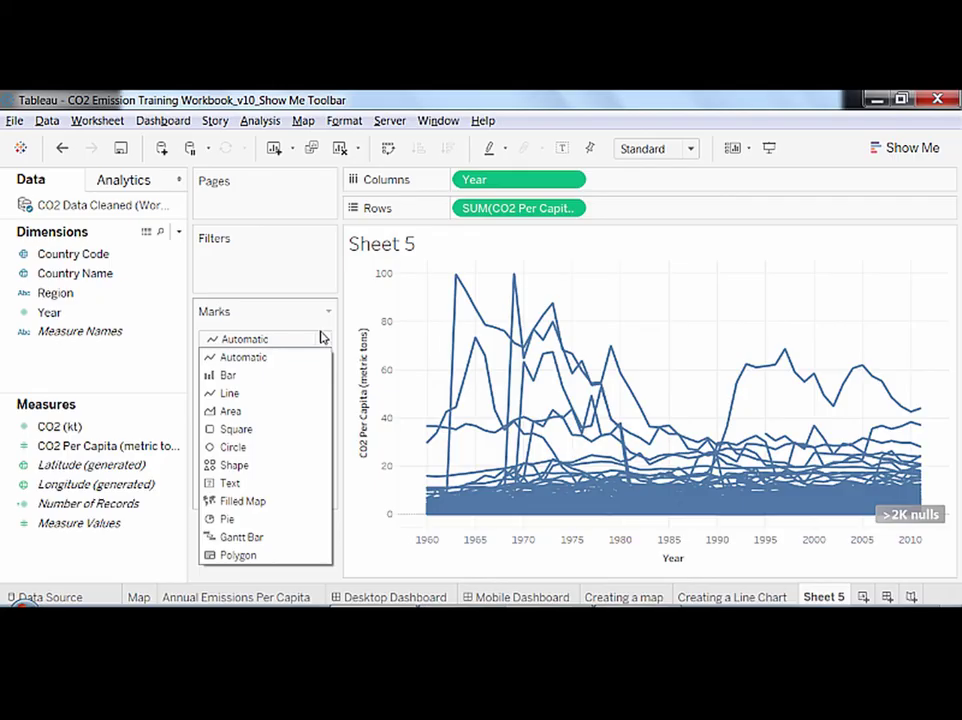
left_click(237, 429)
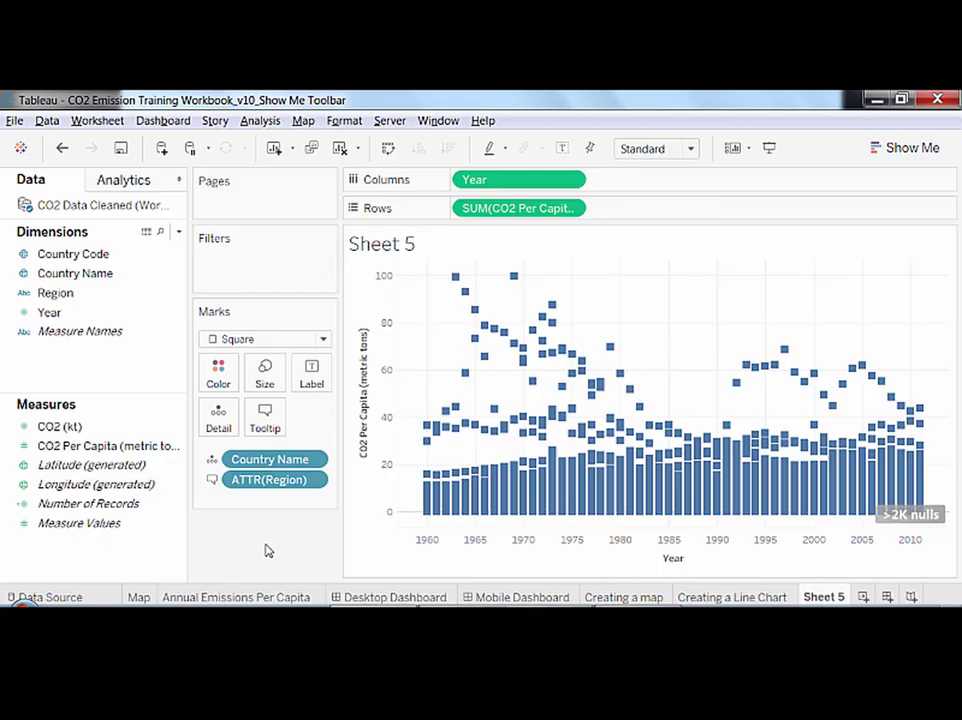
key("alt+Tab")
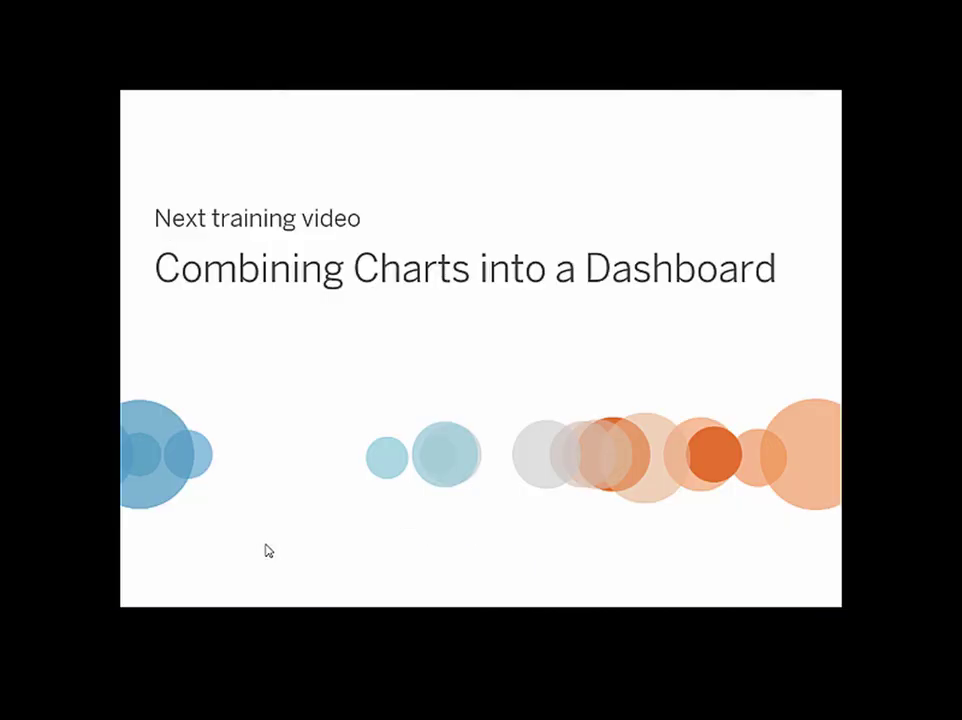